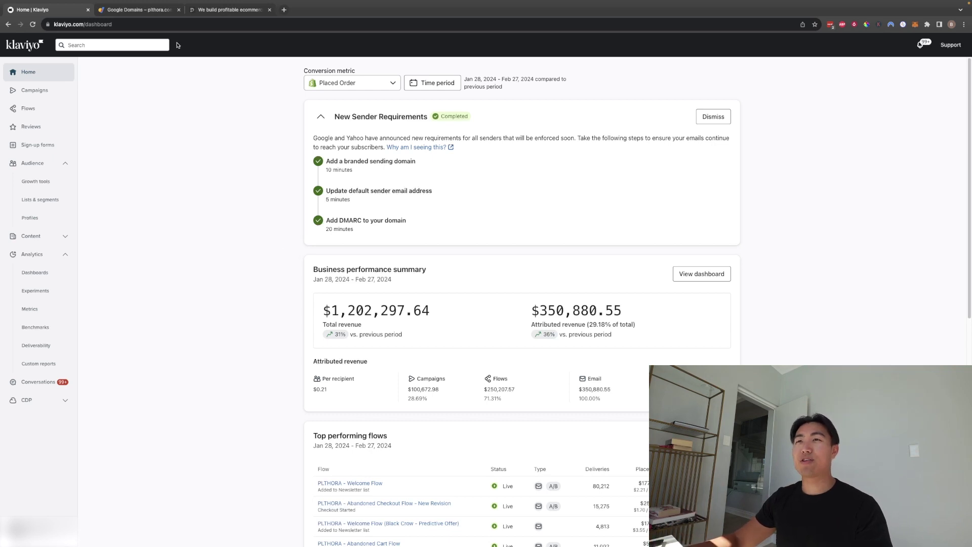
Switch to the Google Domains tab and open the domain's DNS settings
key(ctrl+Tab)
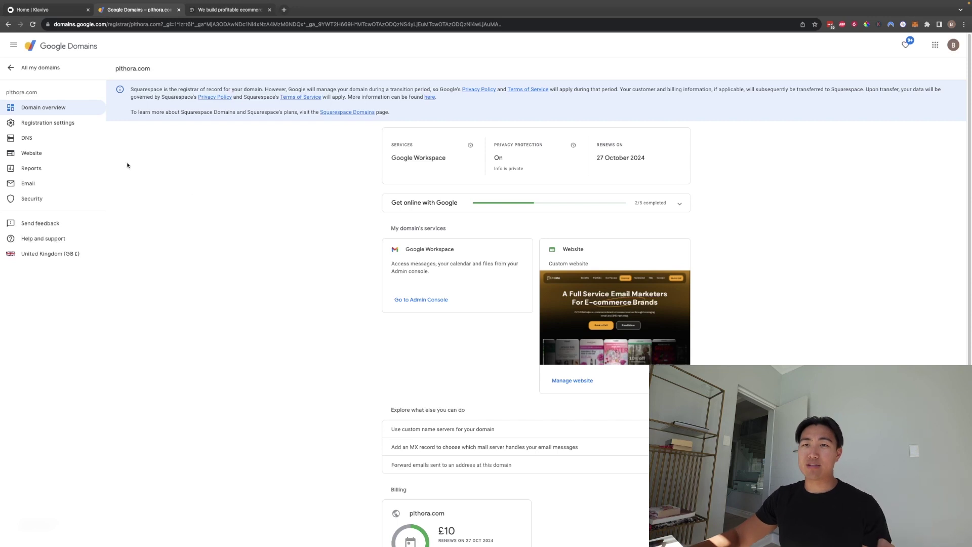
click(30, 138)
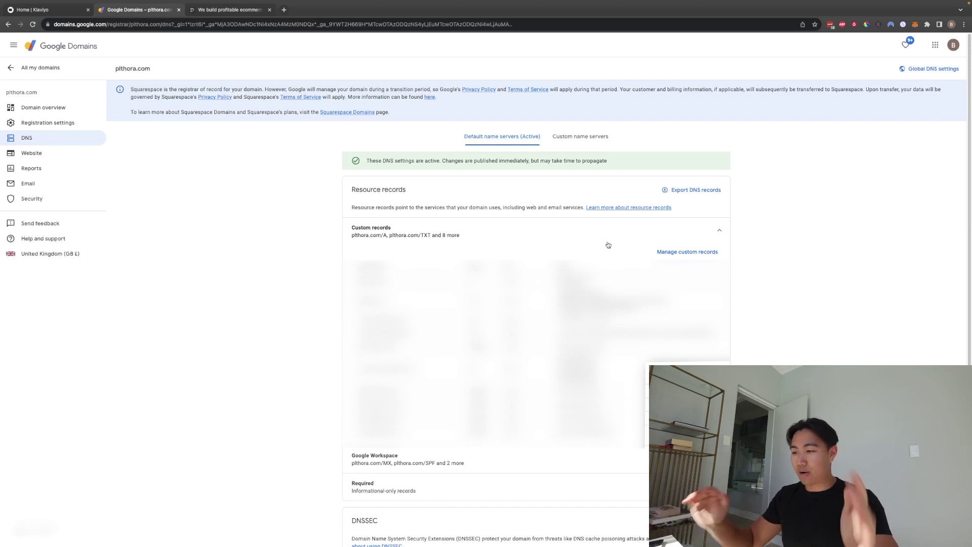
Open the custom DNS records editor to begin a new _dmarc record
click(687, 251)
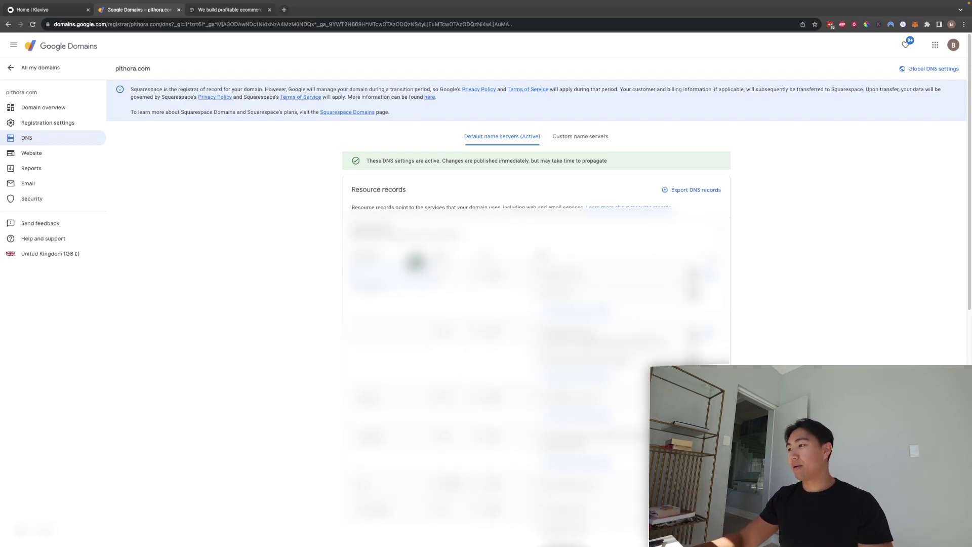
scroll(255, 195, down, 1)
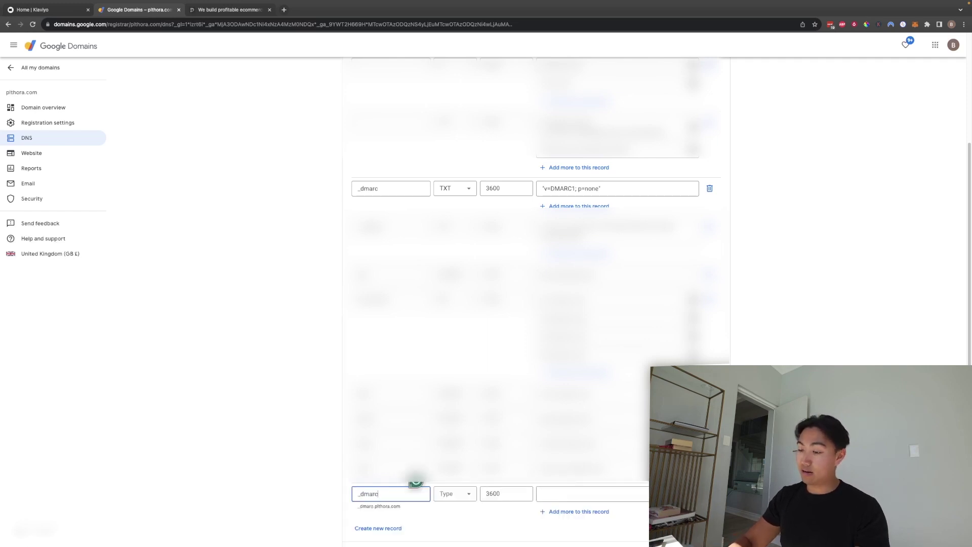
Set the new _dmarc record's type to TXT and enter the value v=DMARC1; p=none
key(Tab)
click(454, 494)
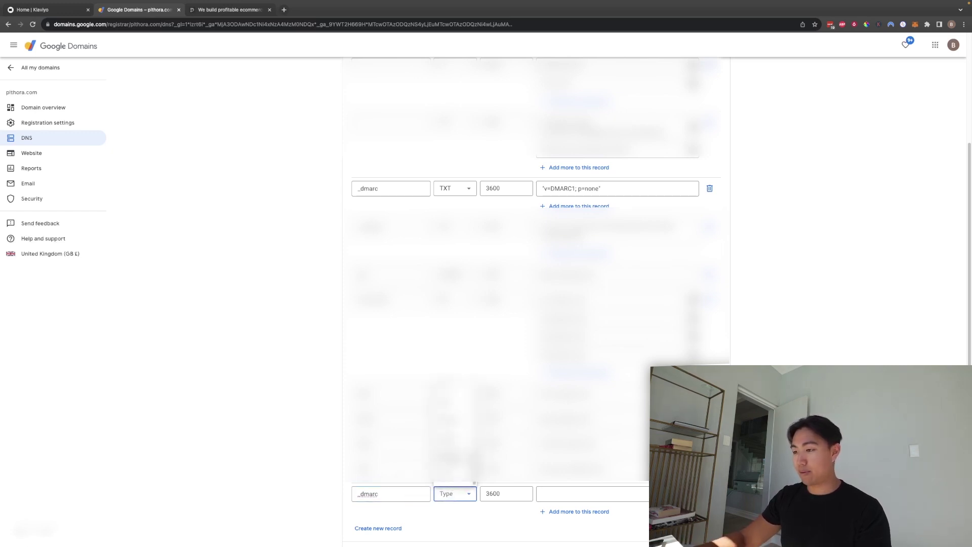
click(453, 476)
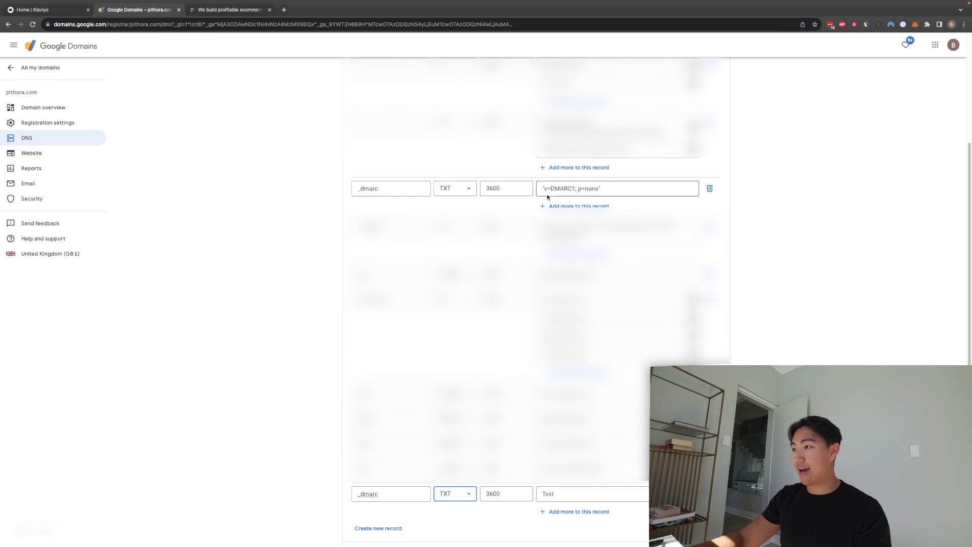
click(558, 493)
text(v=DMARC1; p=)
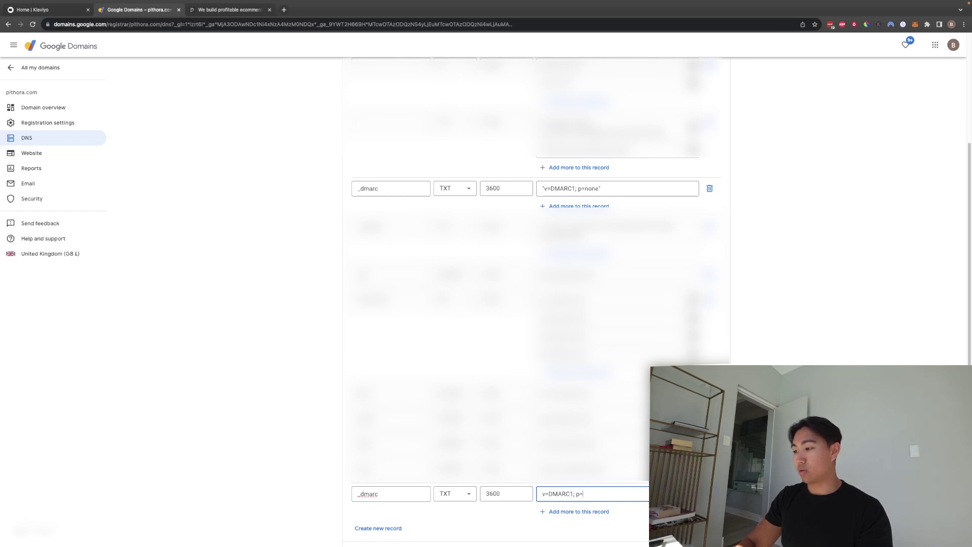
text(none)
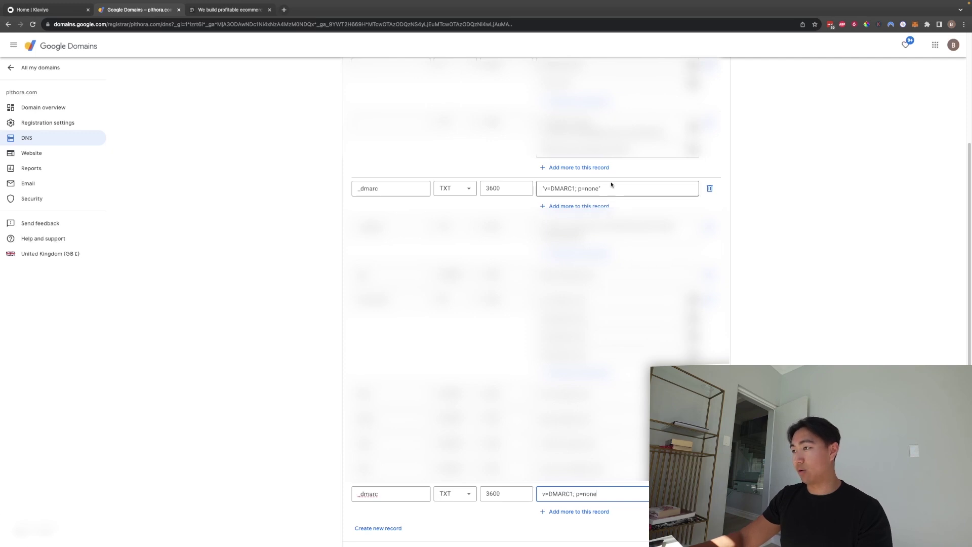
Delete the duplicate _dmarc row, keep the existing v=DMARC1; p=none record, then switch to plthora.com
click(709, 494)
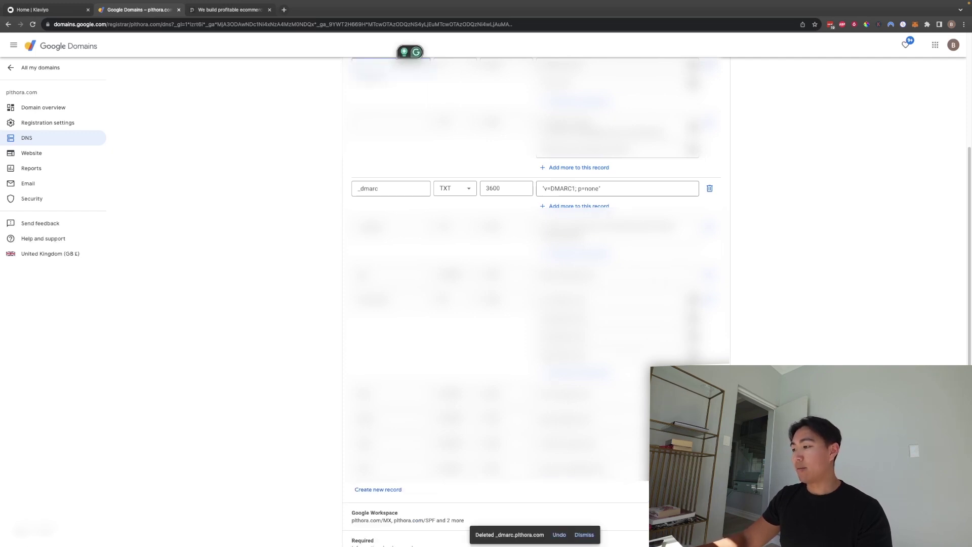
key(ctrl+a)
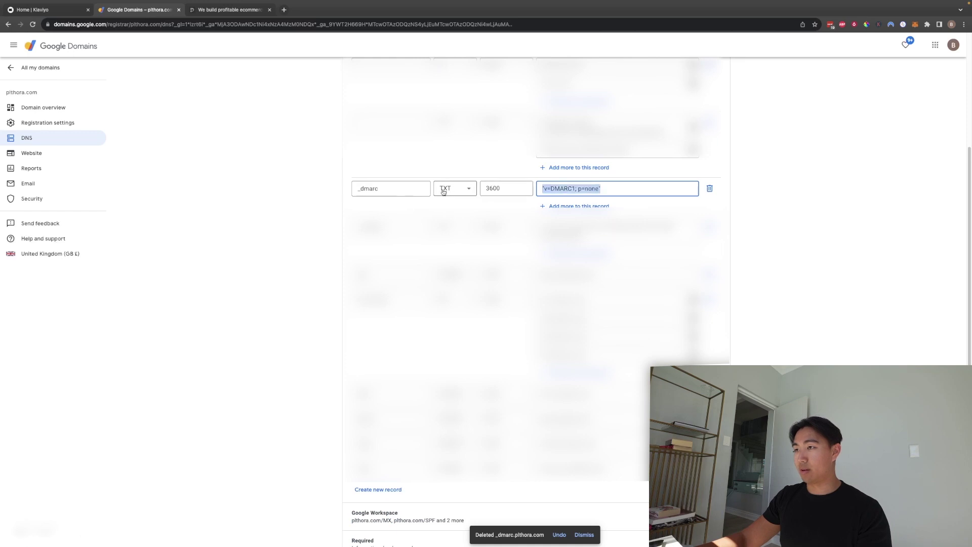
click(497, 187)
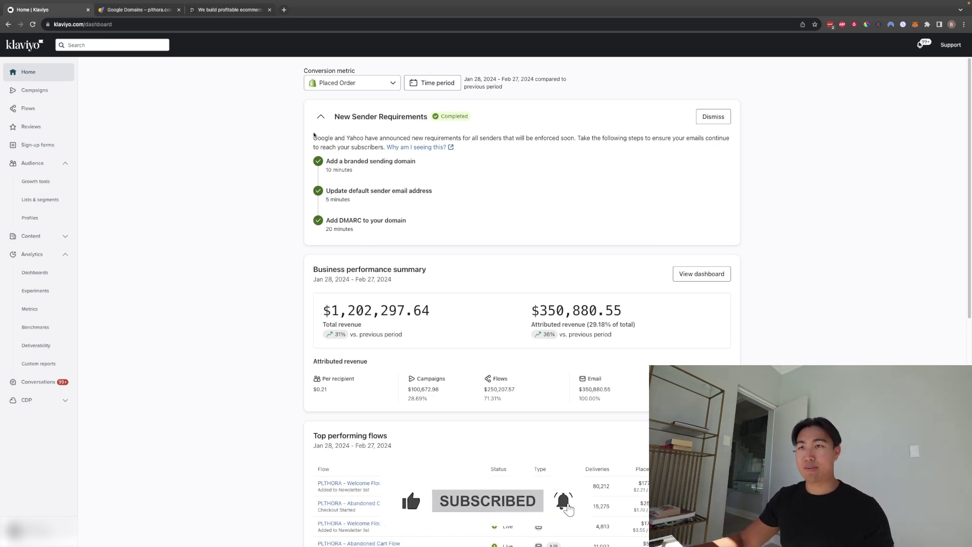
click(247, 13)
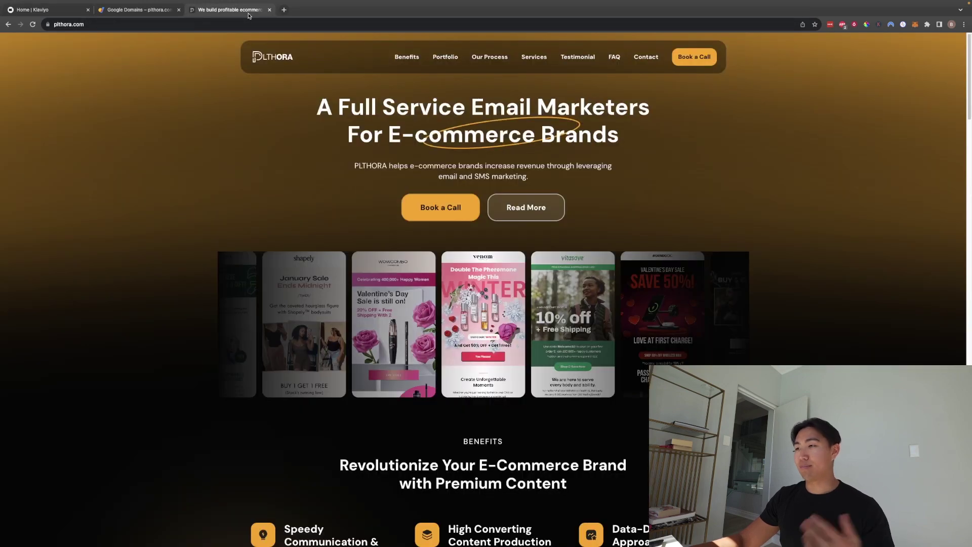
key(ctrl+a)
scroll(319, 221, down, 3)
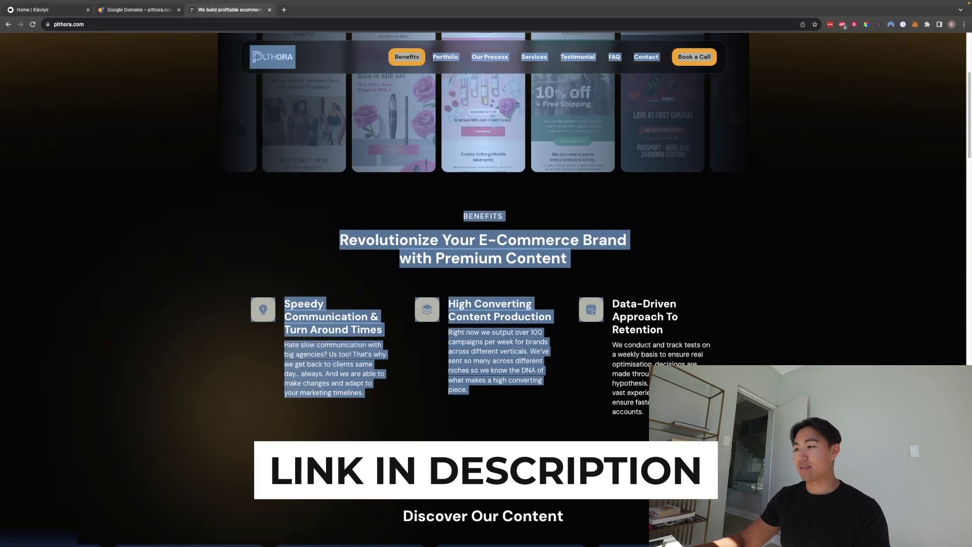